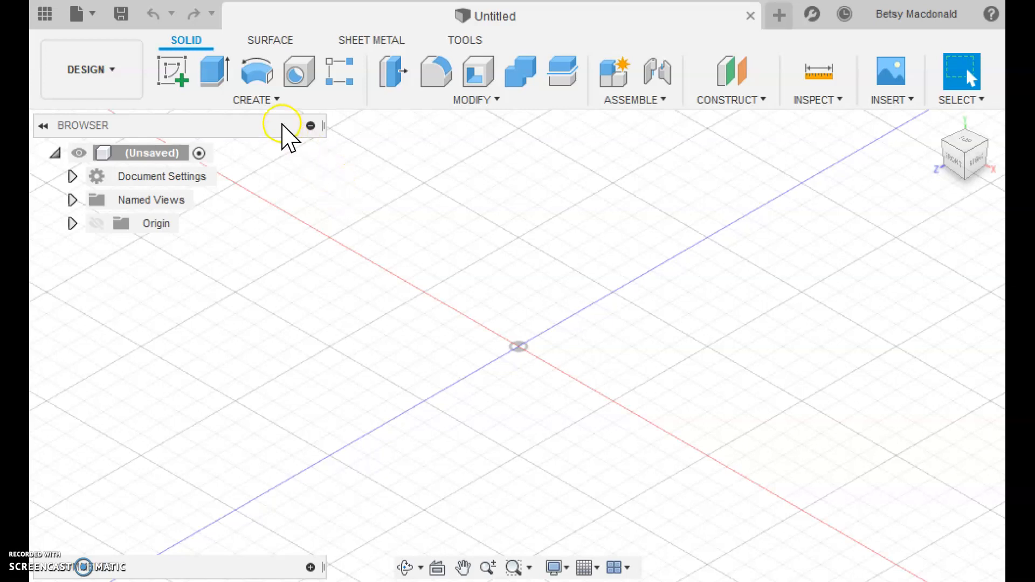
Start a solid box on the horizontal origin plane with a 50 × 50 mm base drawn from the origin.
{"action": "left_click", "coordinate": [264, 101]}
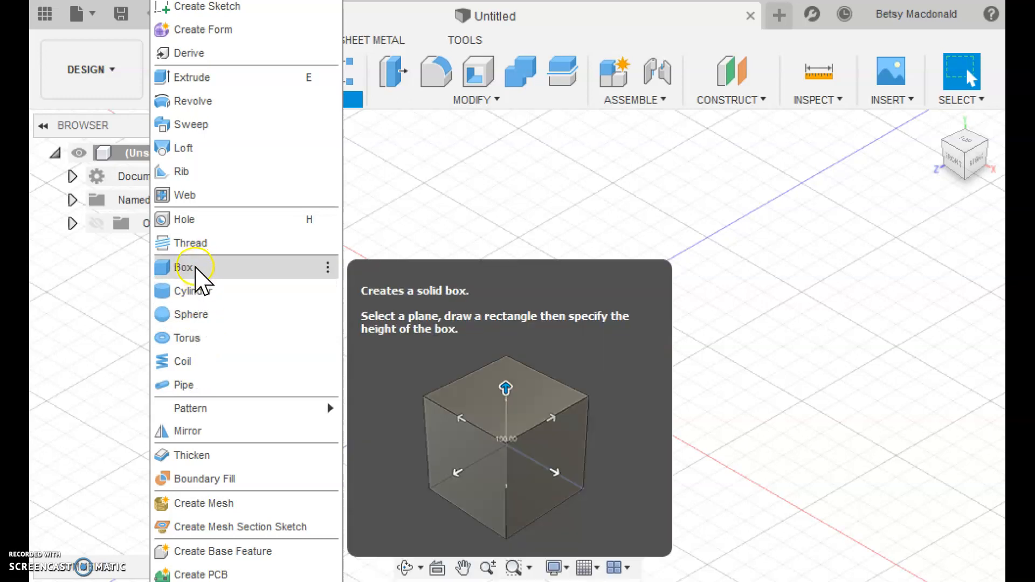
{"action": "left_click", "coordinate": [178, 268]}
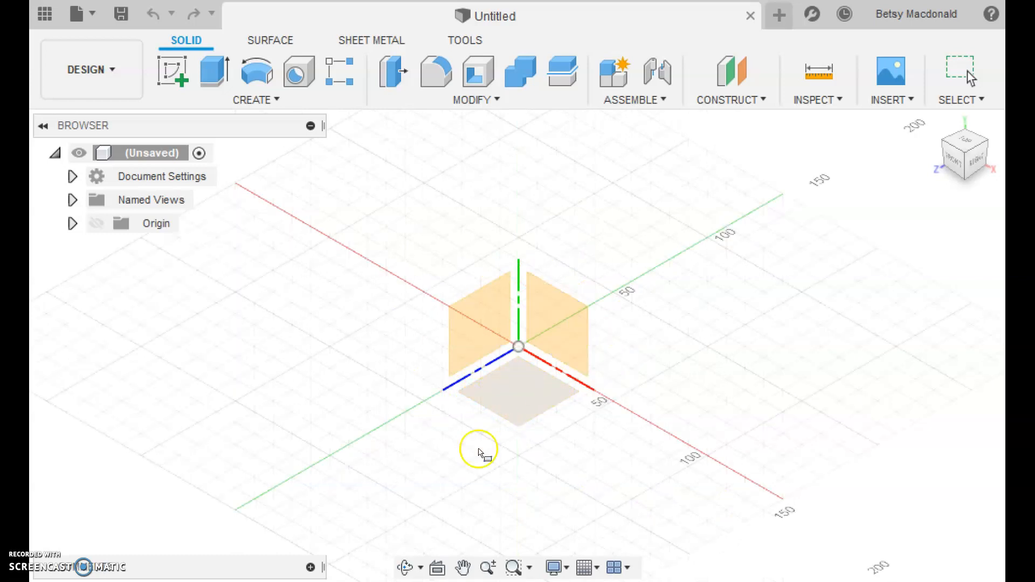
{"action": "left_click", "coordinate": [517, 399]}
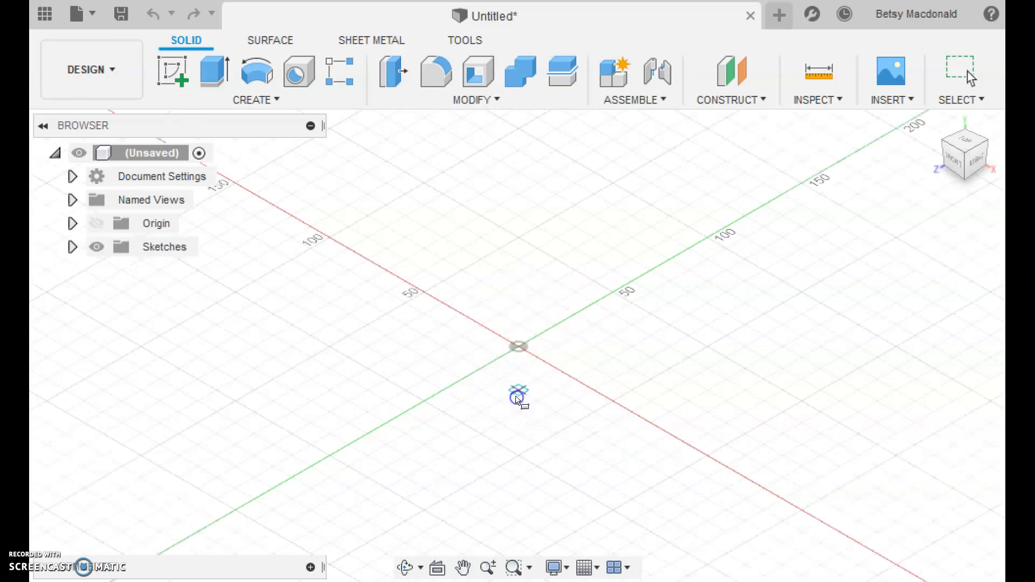
{"action": "left_click", "coordinate": [518, 347]}
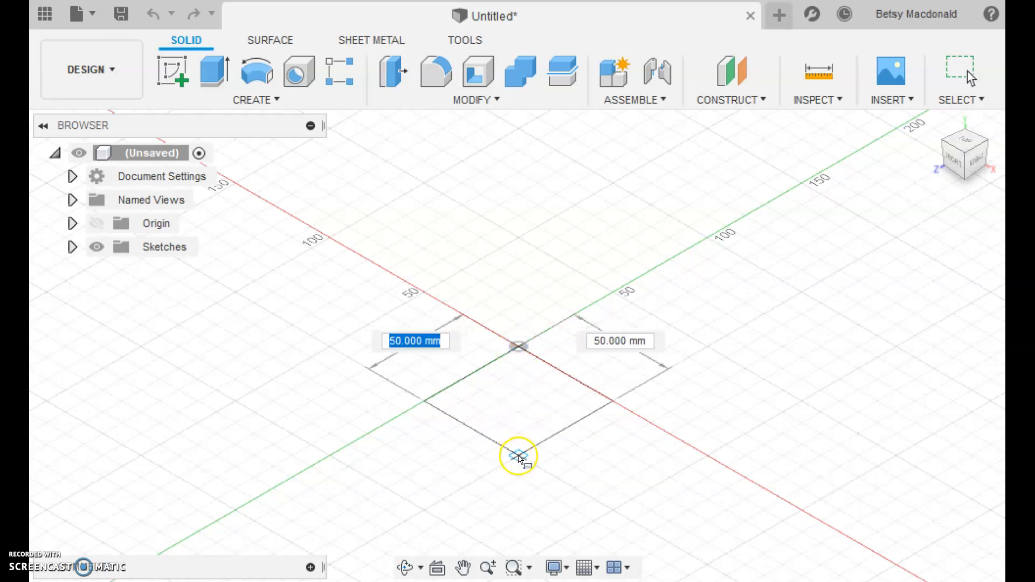
{"action": "left_click", "coordinate": [518, 457]}
Give the box a height of 50 mm and create it as a new body.
{"action": "left_click_drag", "start_coordinate": [518, 364], "coordinate": [518, 273]}
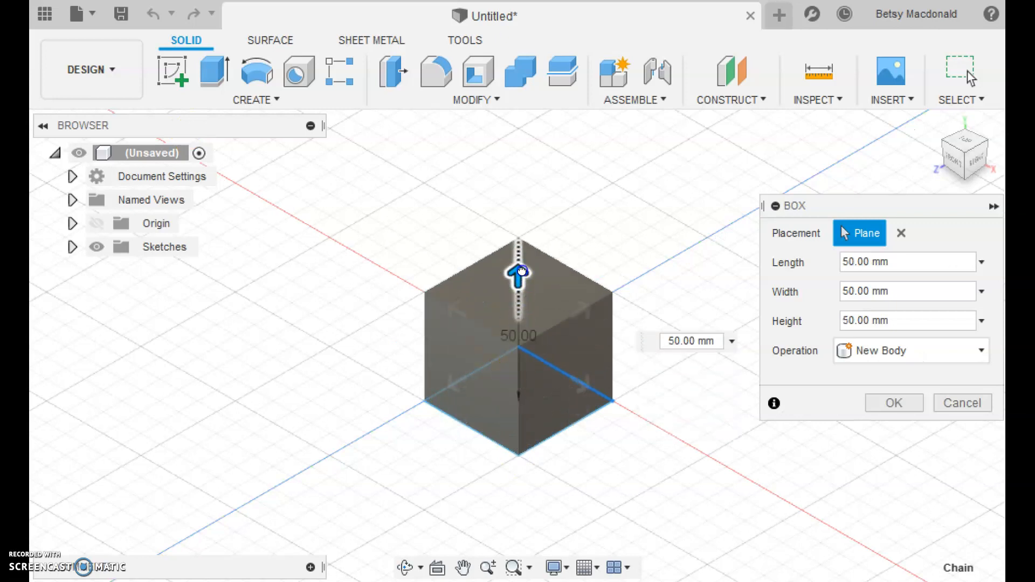
{"action": "left_click", "coordinate": [852, 331]}
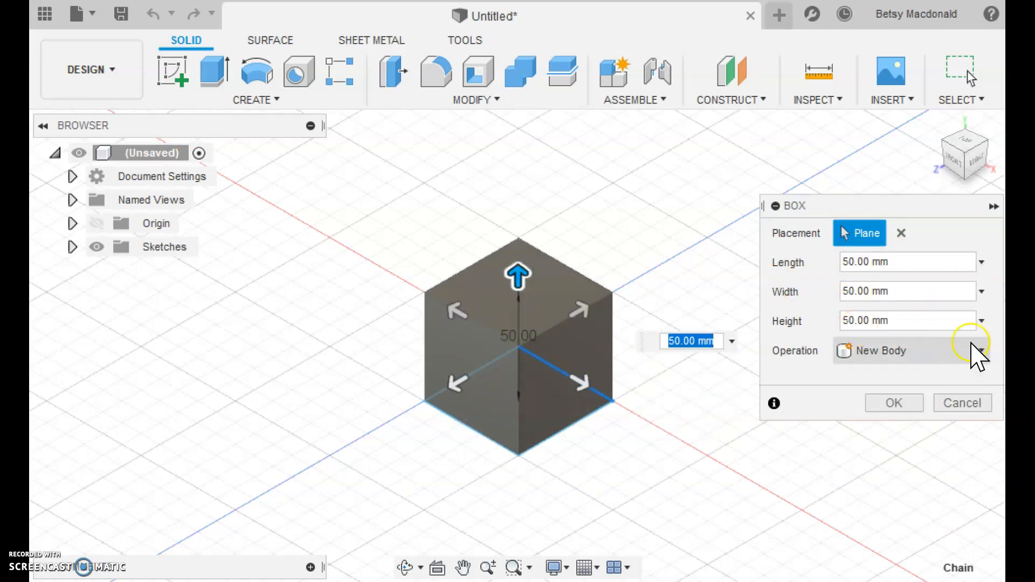
{"action": "left_click", "coordinate": [879, 417]}
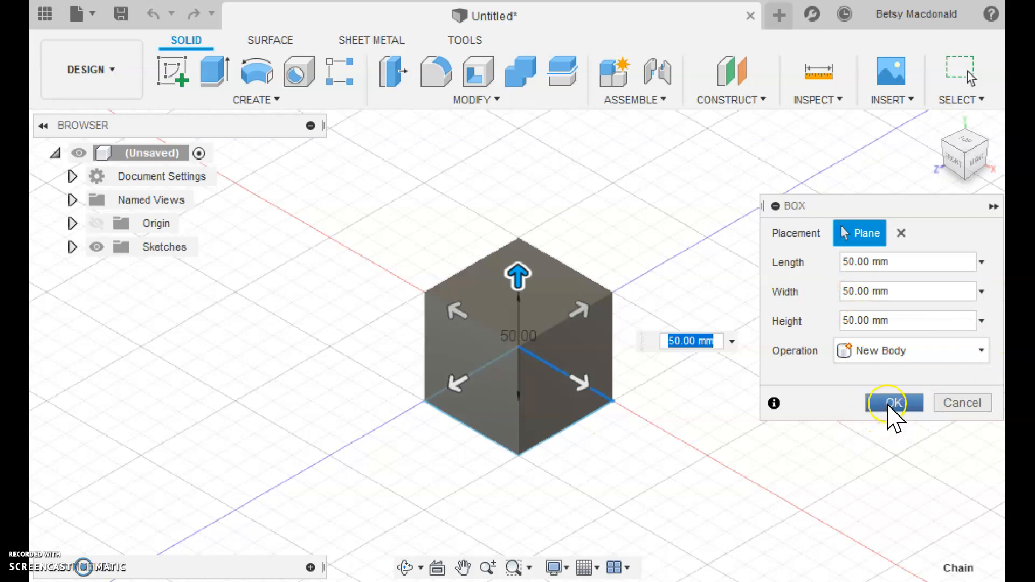
{"action": "left_click", "coordinate": [890, 404]}
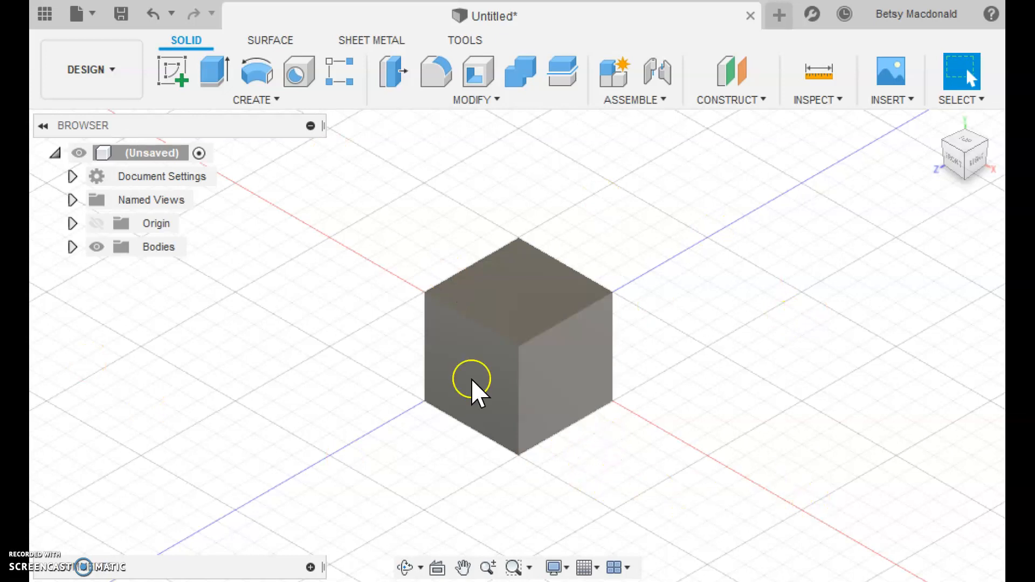
Rename the box's body as Cube.
{"action": "left_click", "coordinate": [72, 247]}
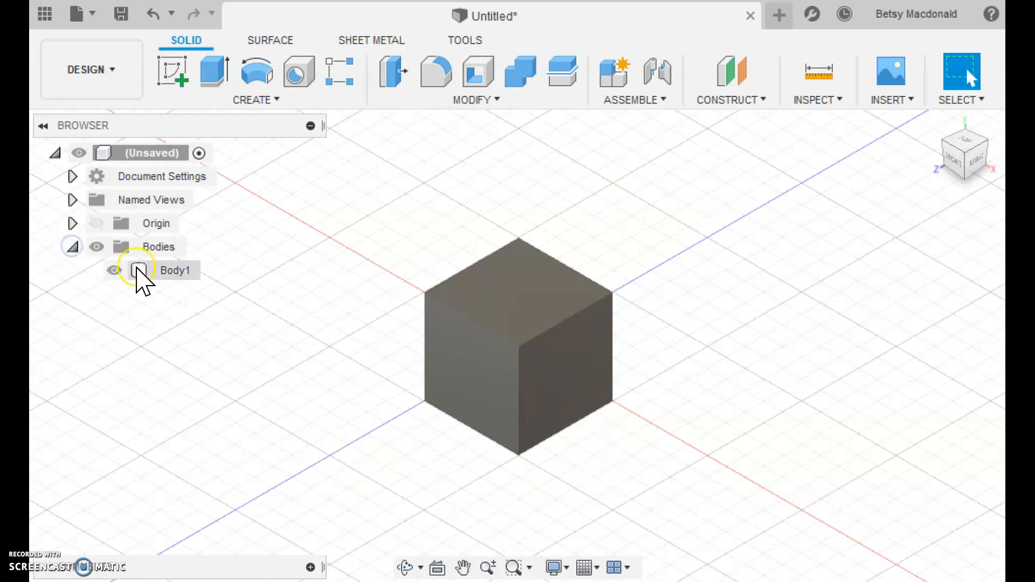
{"action": "left_click", "coordinate": [172, 271]}
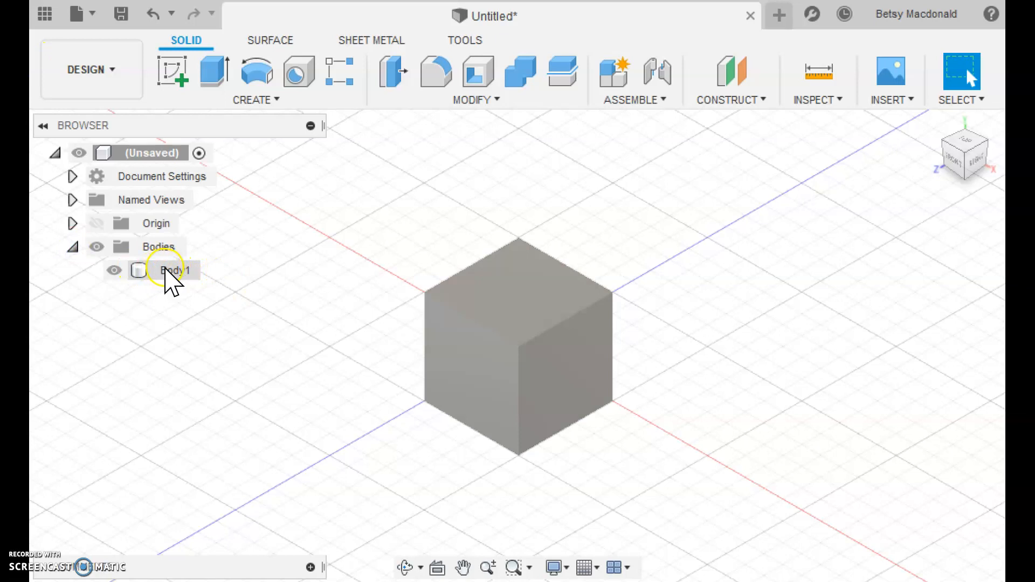
{"action": "left_click", "coordinate": [168, 271]}
{"action": "double_click", "coordinate": [171, 271]}
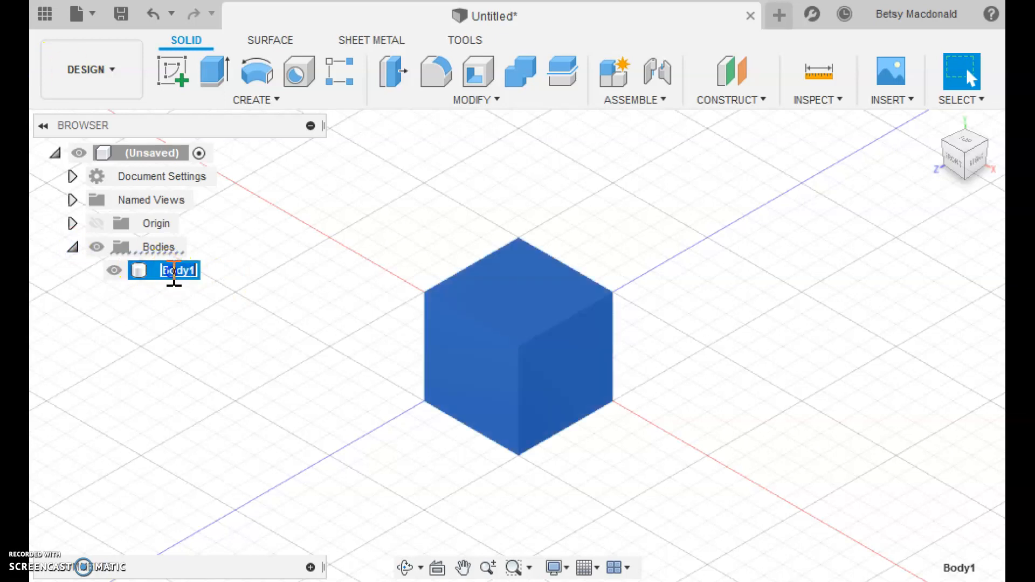
{"action": "type", "text": "Cube"}
{"action": "key", "text": "Return"}
Start a solid cylinder centred on the cube's top face with a base circle about 42.4 mm in diameter.
{"action": "left_click", "coordinate": [278, 100]}
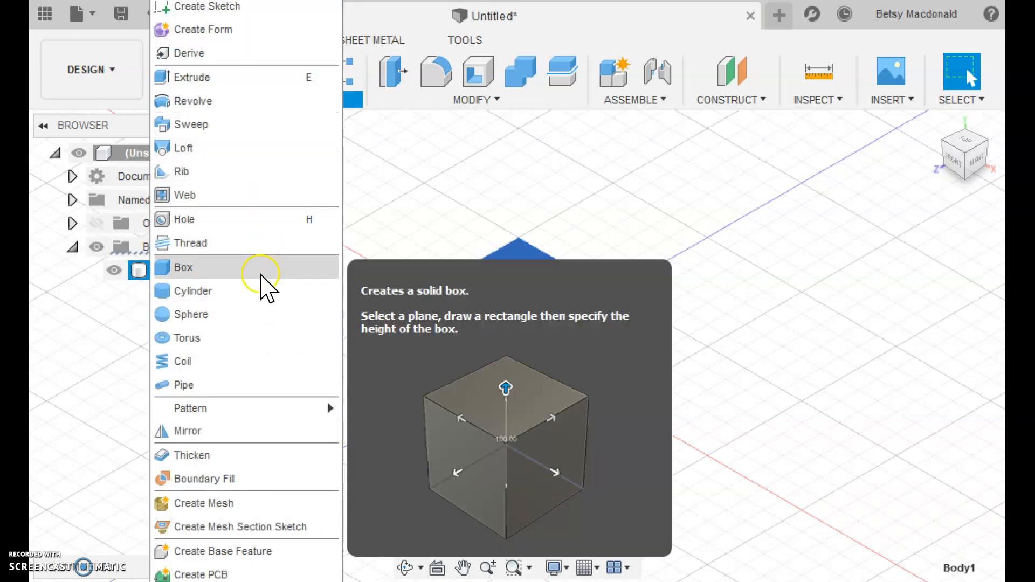
{"action": "left_click", "coordinate": [97, 73]}
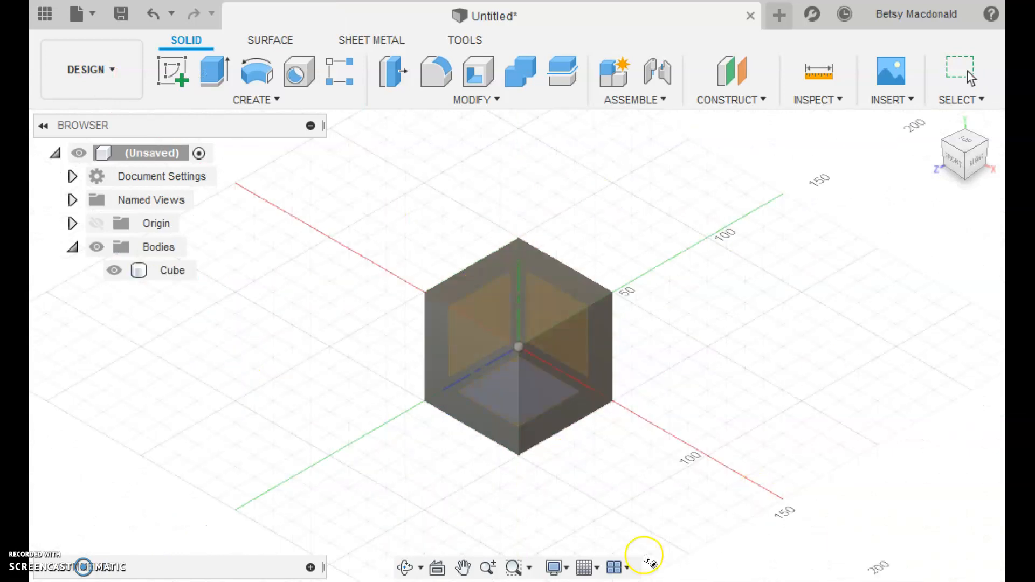
{"action": "left_click", "coordinate": [481, 380]}
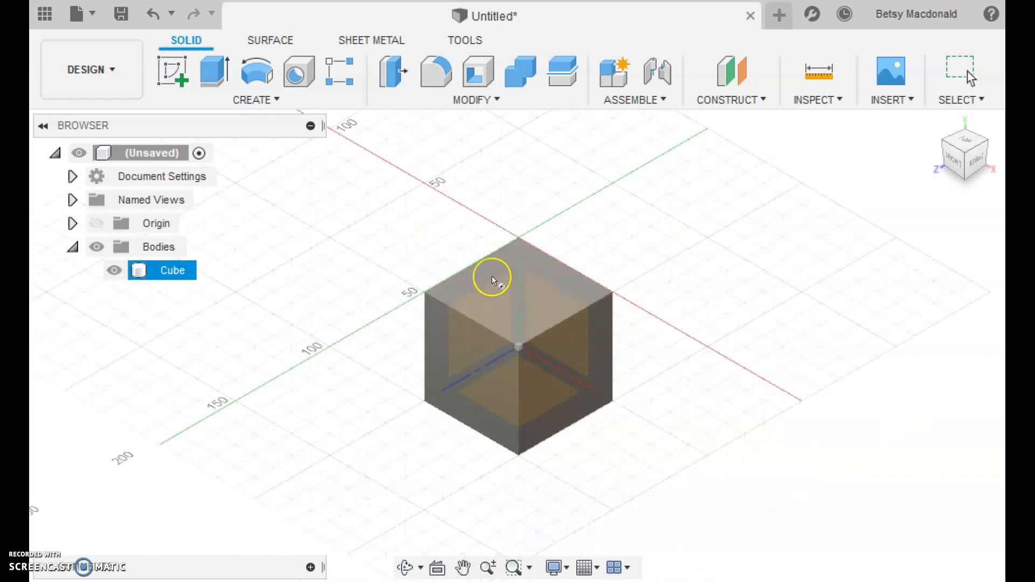
{"action": "left_click", "coordinate": [519, 293]}
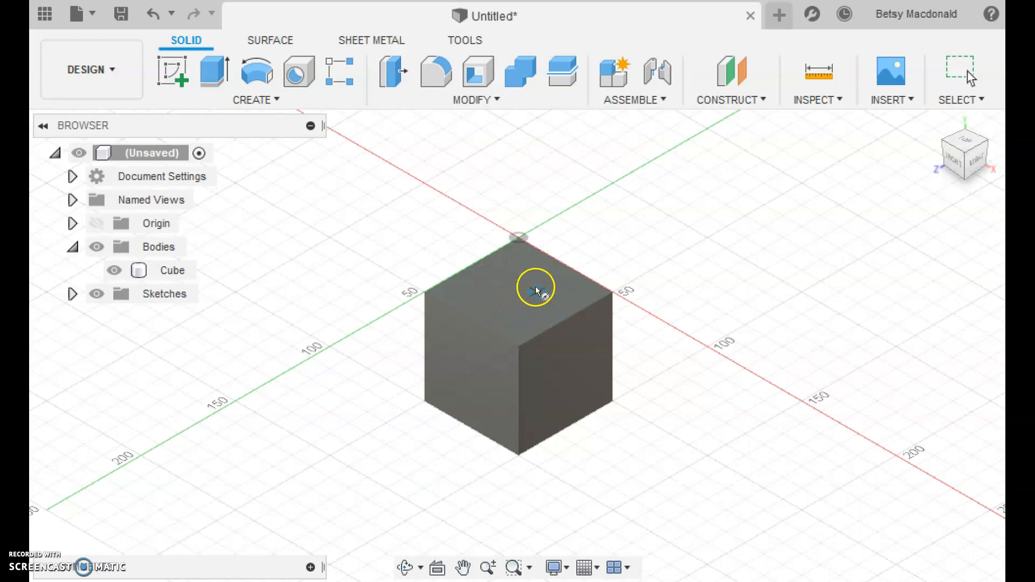
{"action": "left_click", "coordinate": [968, 140]}
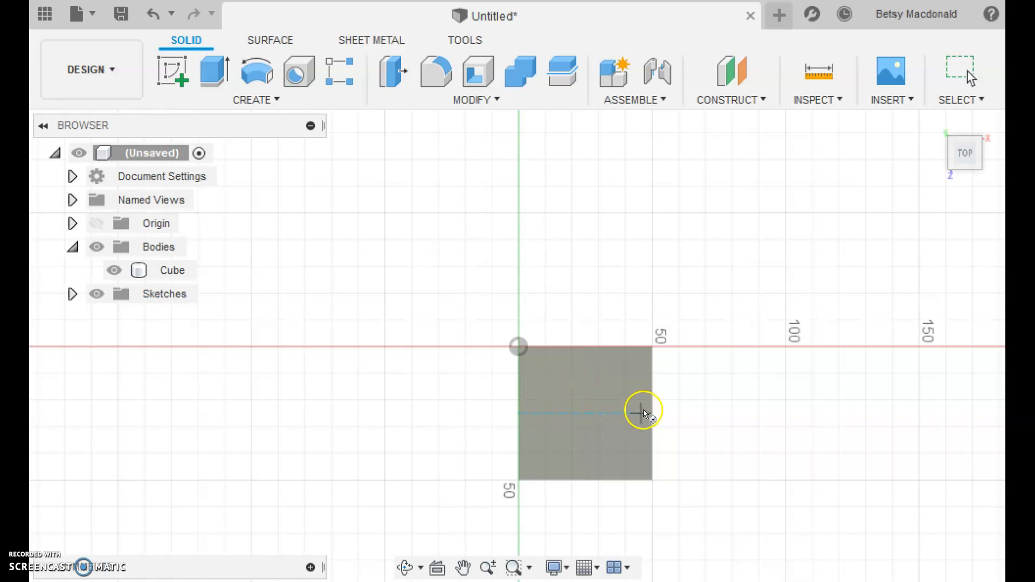
{"action": "left_click", "coordinate": [585, 413]}
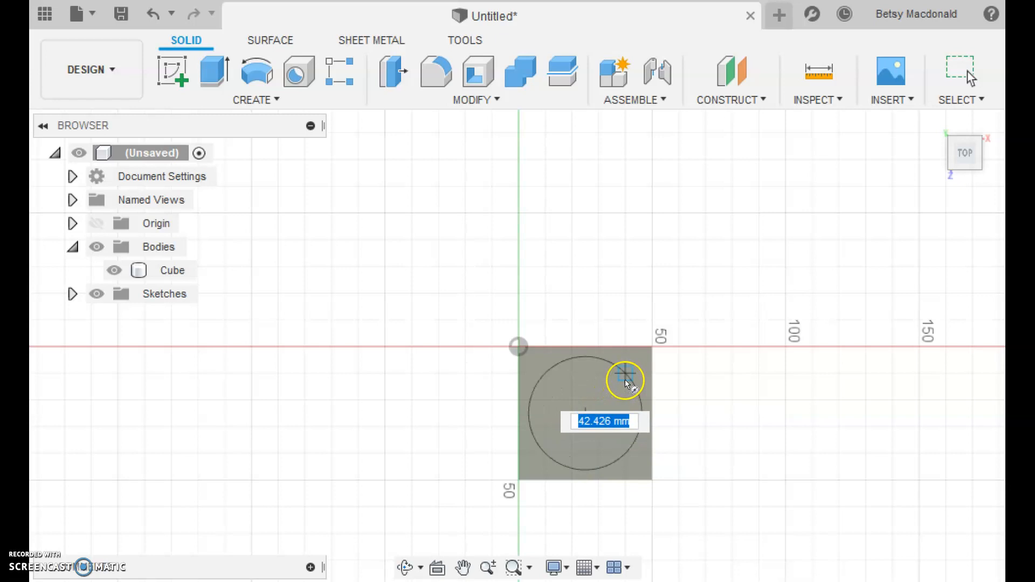
{"action": "left_click", "coordinate": [625, 380]}
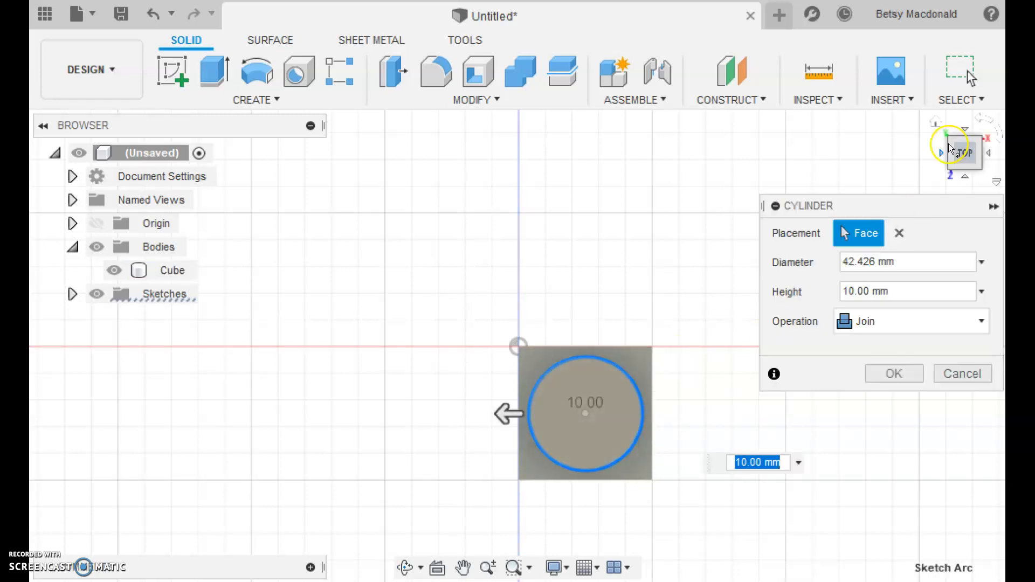
Extend the cylinder upward to a height of 70 mm and create it with the Join operation.
{"action": "left_click", "coordinate": [936, 123]}
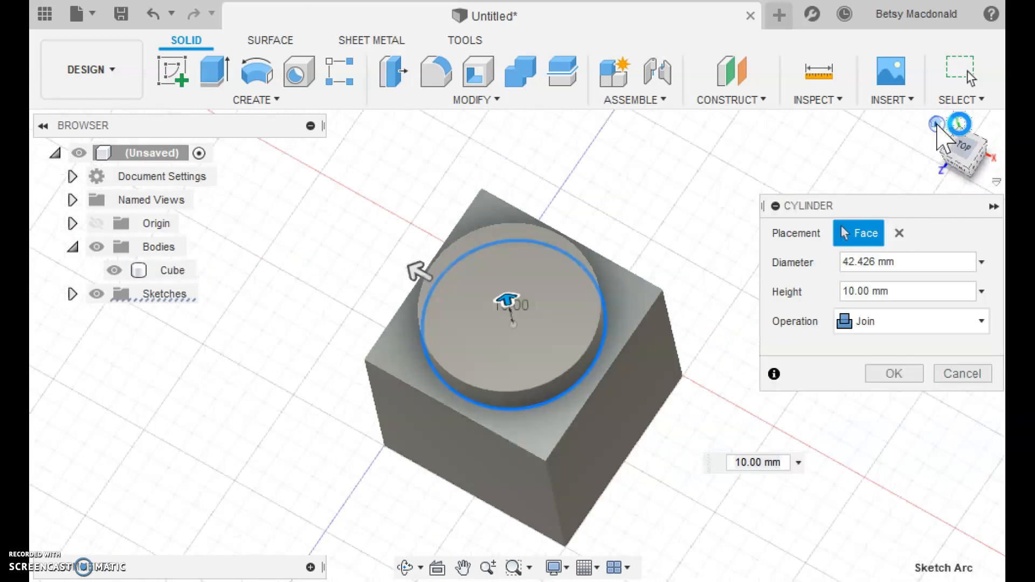
{"action": "scroll", "coordinate": [715, 286], "scroll_direction": "down", "scroll_amount": 4}
{"action": "middle_click_drag", "start_coordinate": [722, 283], "coordinate": [613, 328]}
{"action": "left_click_drag", "start_coordinate": [518, 292], "coordinate": [516, 181]}
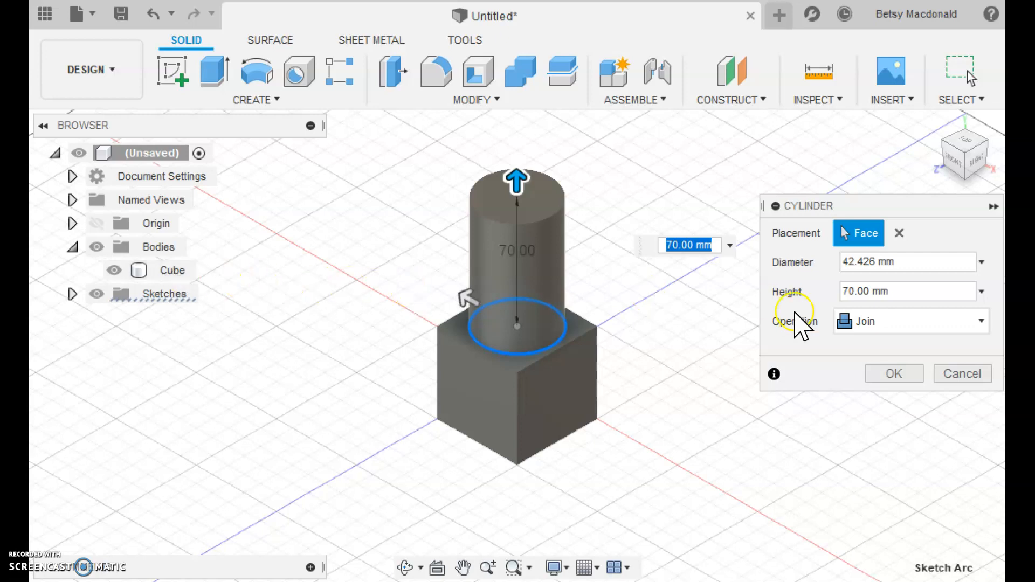
{"action": "left_click", "coordinate": [893, 373]}
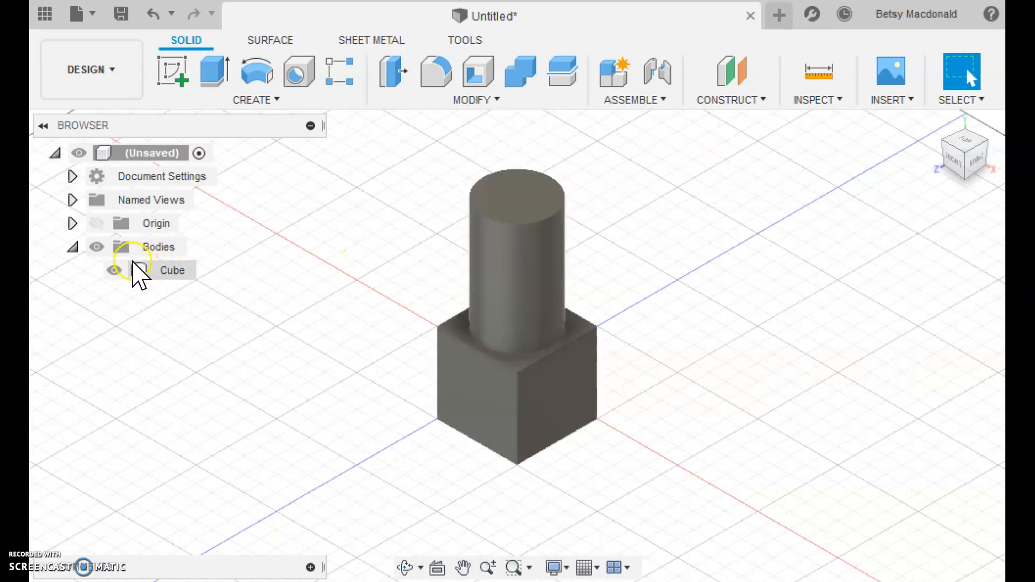
Examine the Cube body and the cylinder and cube faces to check whether both shapes belong to one body.
{"action": "left_click", "coordinate": [188, 271]}
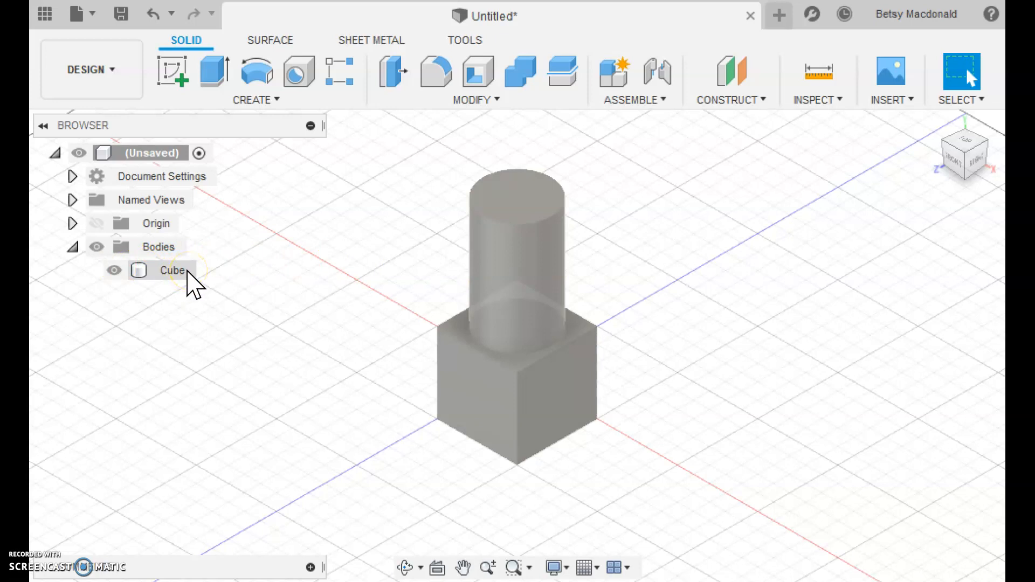
{"action": "left_click", "coordinate": [301, 288]}
{"action": "left_click", "coordinate": [463, 294]}
{"action": "left_click", "coordinate": [548, 254]}
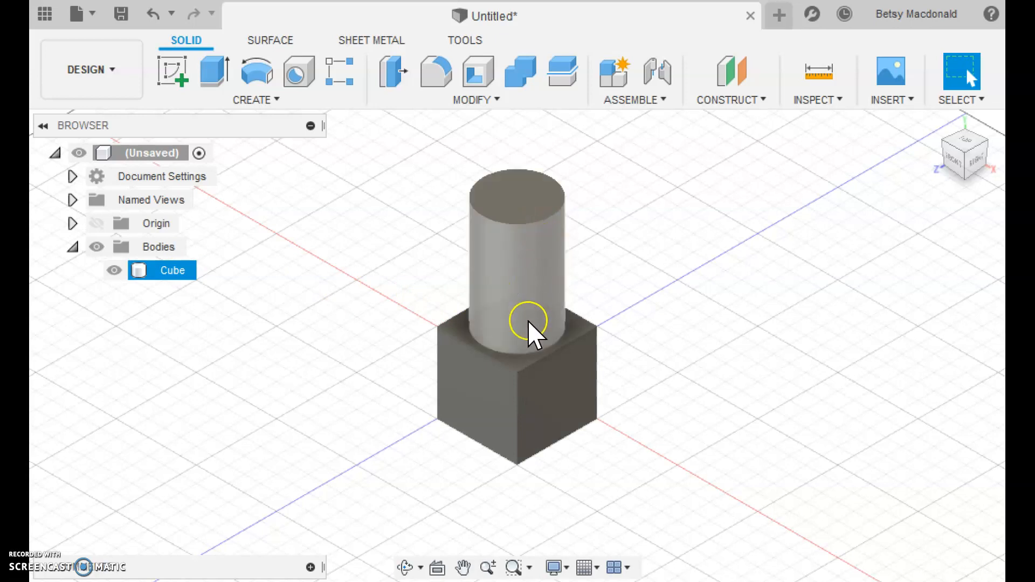
{"action": "left_click", "coordinate": [635, 338]}
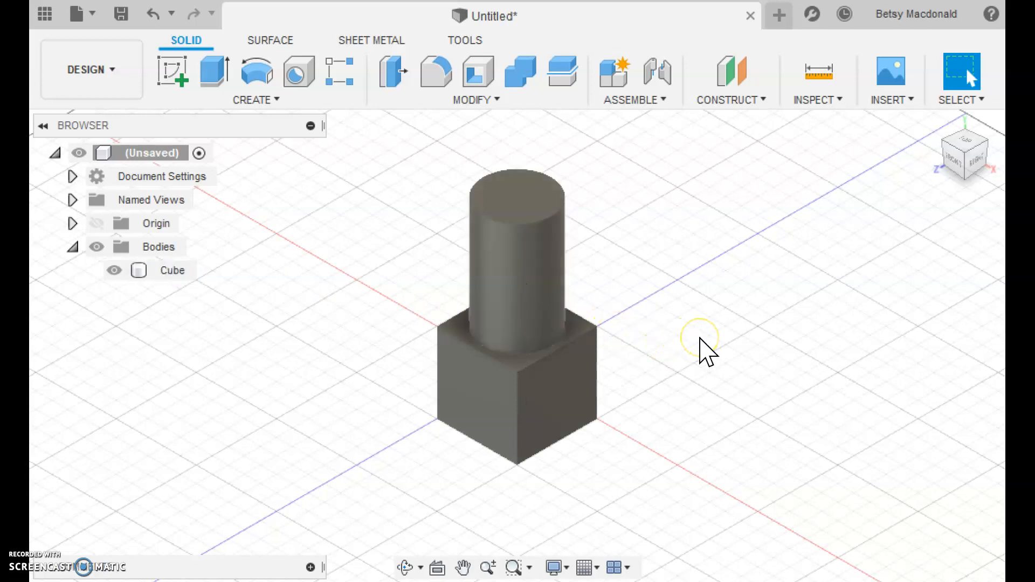
{"action": "left_click", "coordinate": [565, 397]}
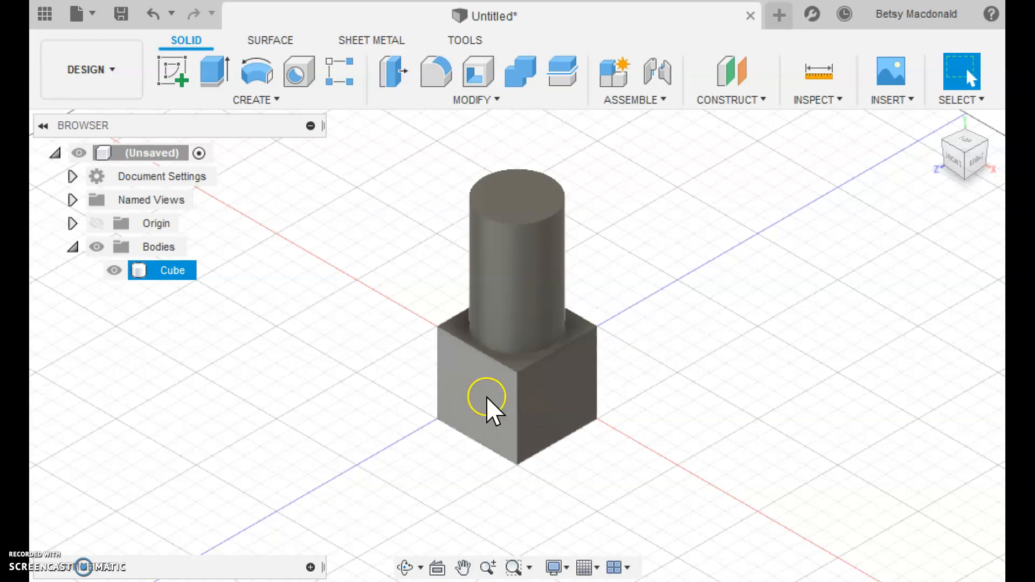
{"action": "left_click", "coordinate": [760, 407]}
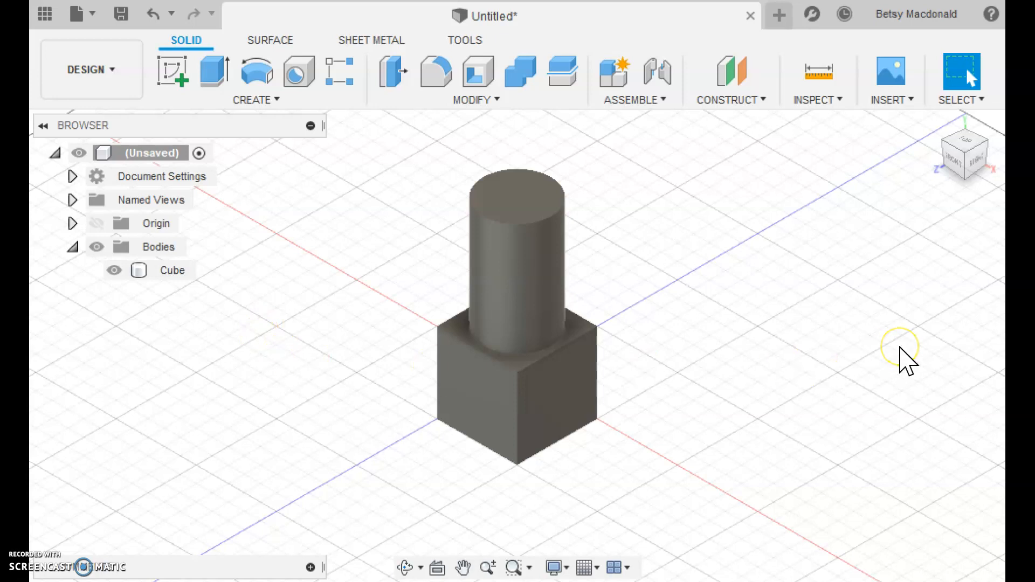
{"action": "left_click", "coordinate": [537, 275]}
{"action": "middle_click_drag", "start_coordinate": [734, 335], "coordinate": [707, 345]}
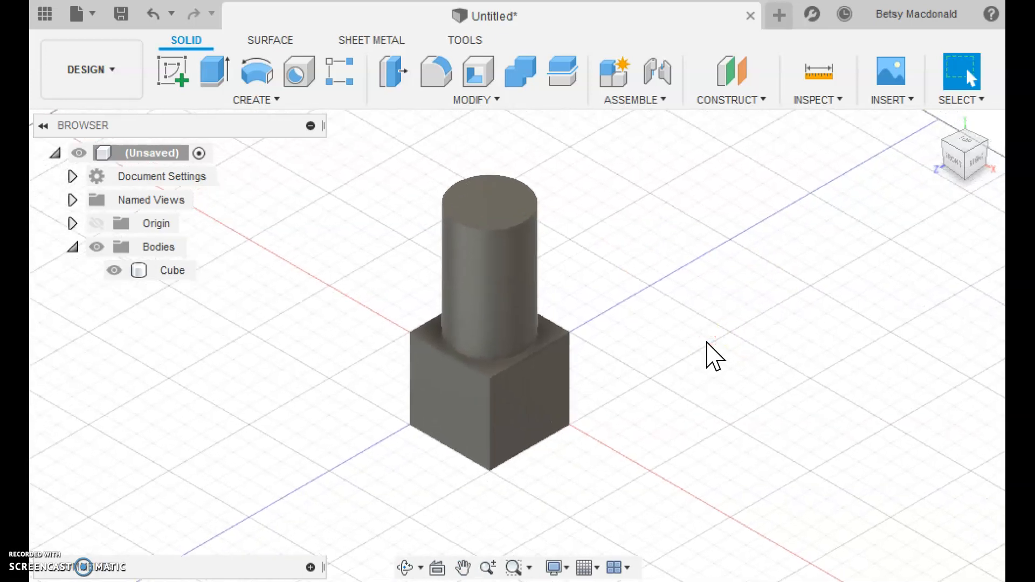
{"action": "left_click", "coordinate": [713, 342]}
{"action": "left_click", "coordinate": [545, 413]}
{"action": "left_click", "coordinate": [452, 416]}
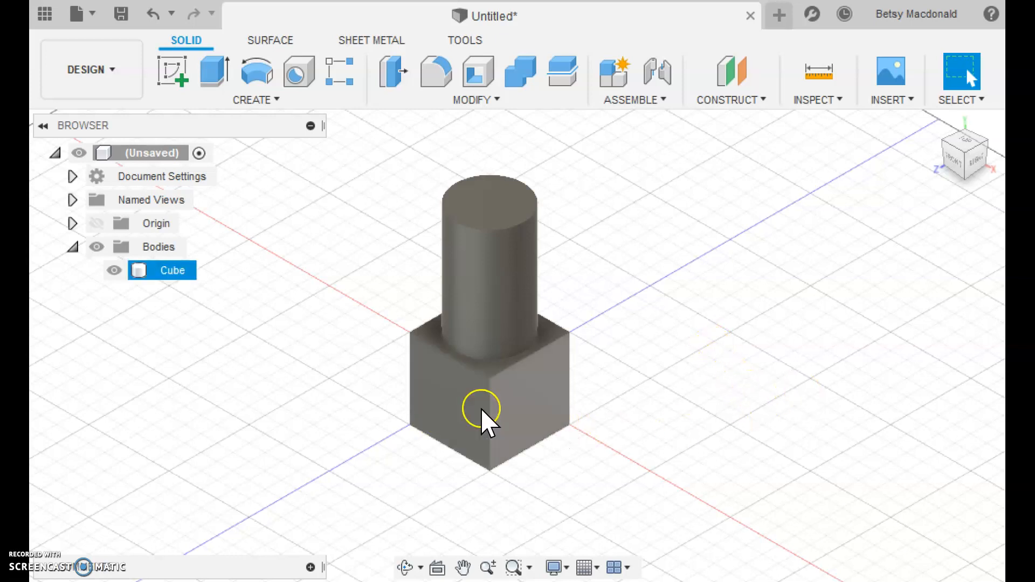